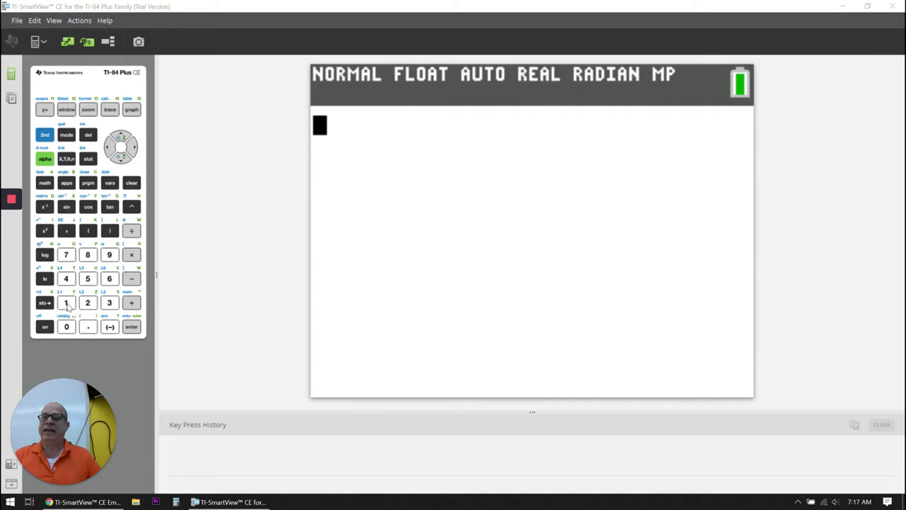
- Browse the STAT menu's CALC and TESTS tabs, then open 1:Edit showing empty lists L1–L5
click(88, 160)
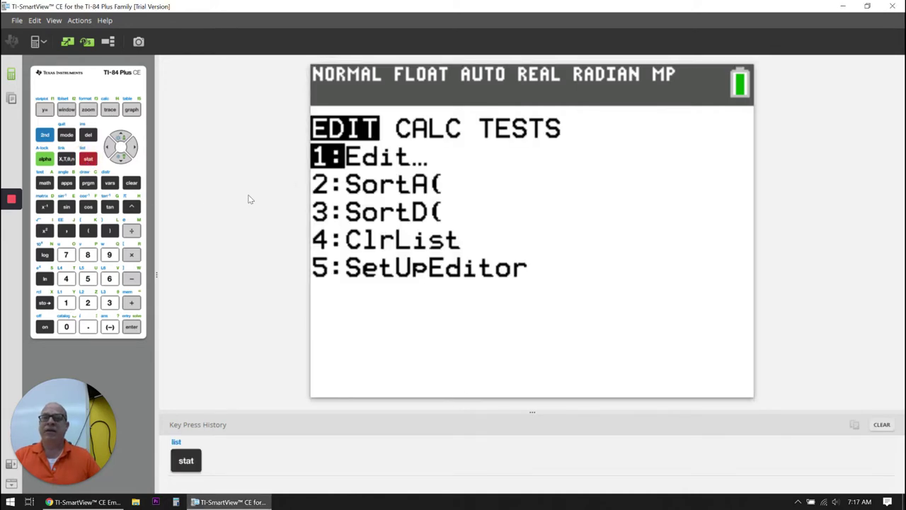
click(132, 148)
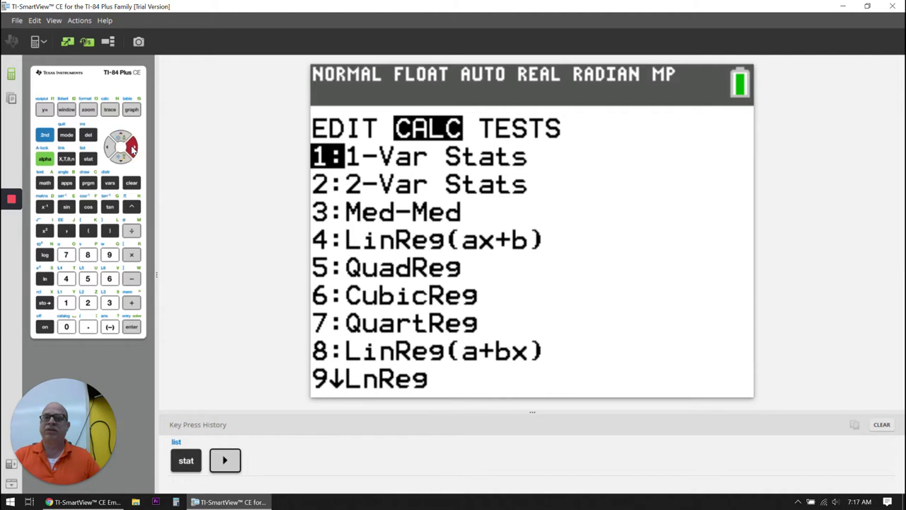
click(133, 147)
click(112, 151)
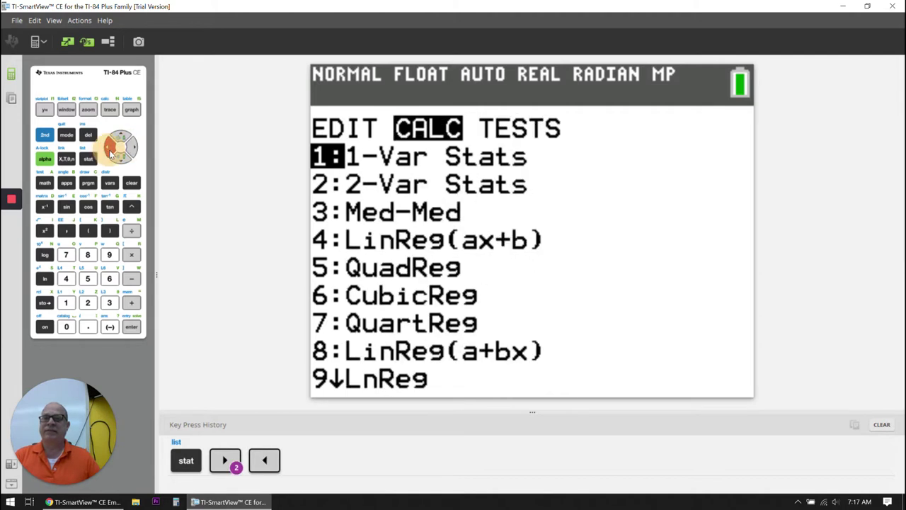
click(112, 152)
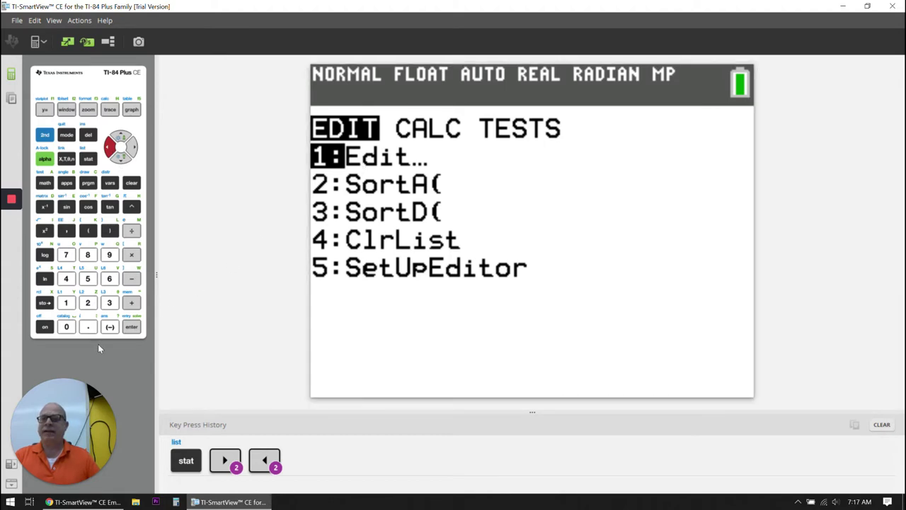
click(134, 328)
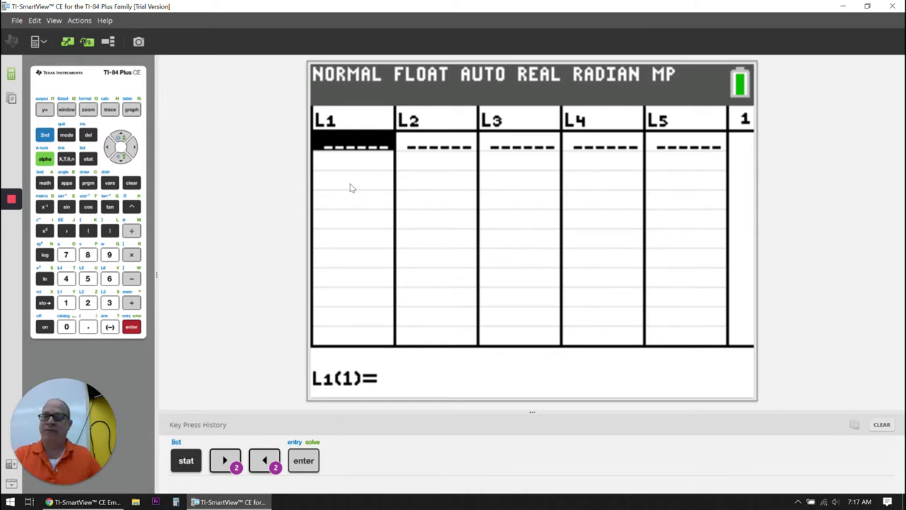
- Enter the values 1, 2, 3, 4 and 5 into rows 1–5 of list L1
click(66, 302)
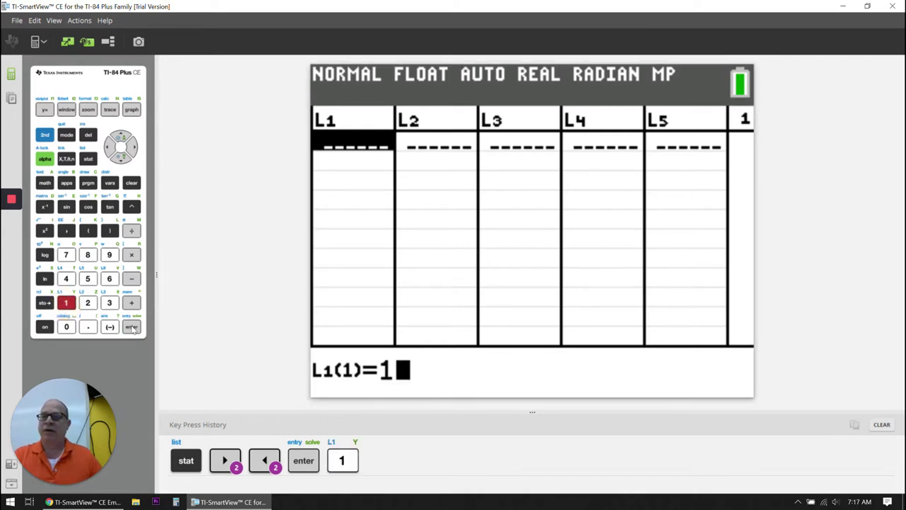
click(132, 326)
click(88, 303)
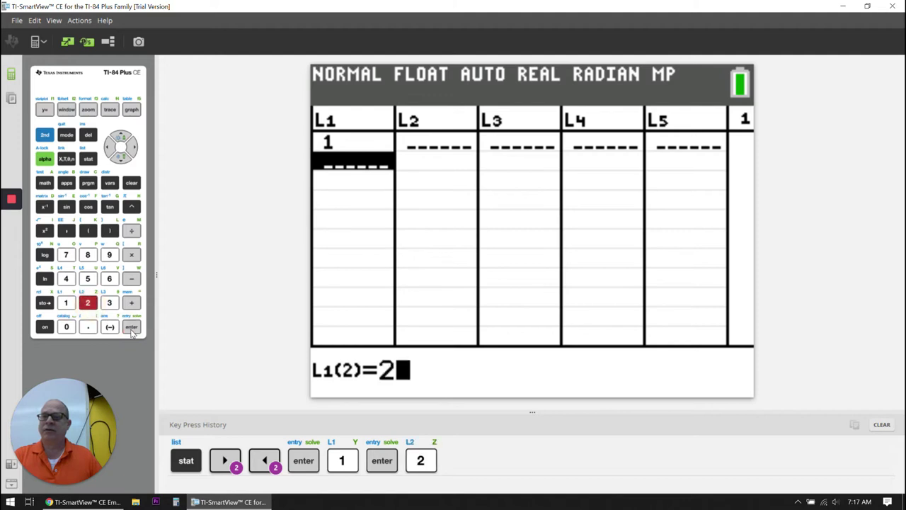
click(132, 328)
click(109, 303)
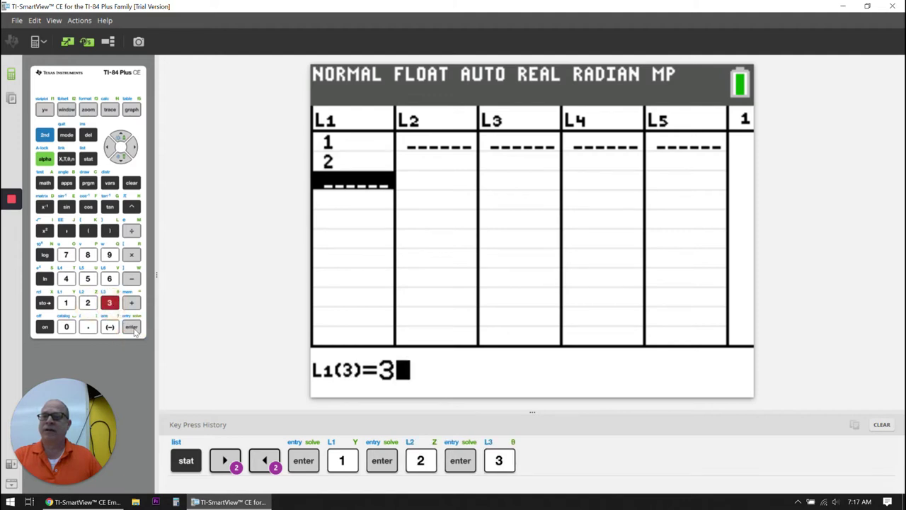
click(132, 327)
click(66, 279)
click(131, 327)
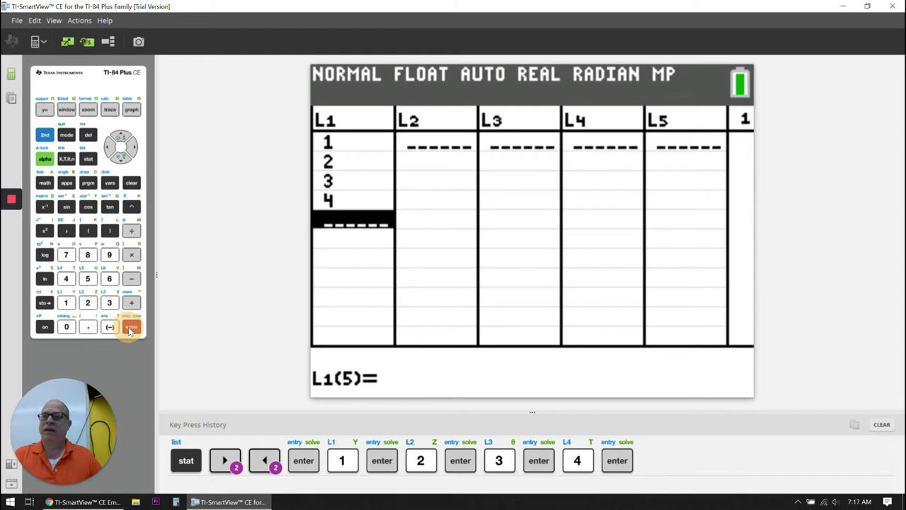
click(87, 278)
click(131, 328)
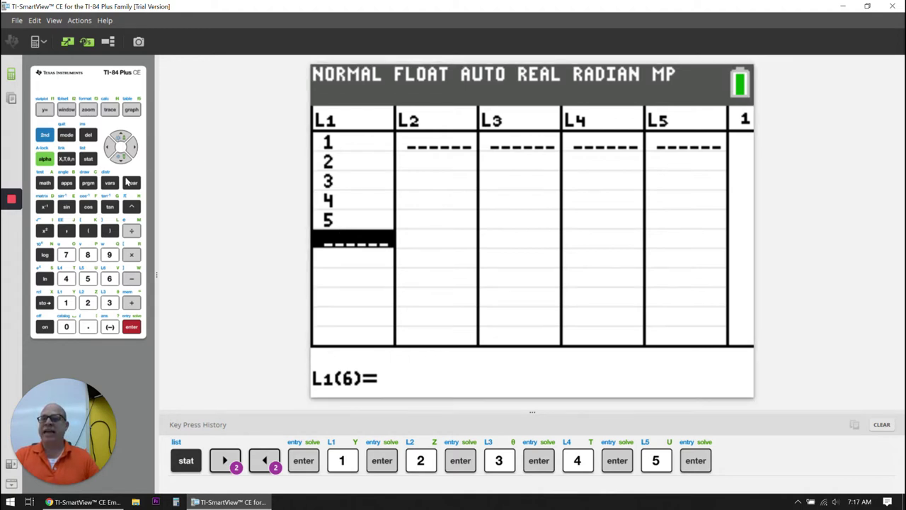
- Choose 1-Var Stats from STAT CALC with List L1 and an empty FreqList
click(88, 158)
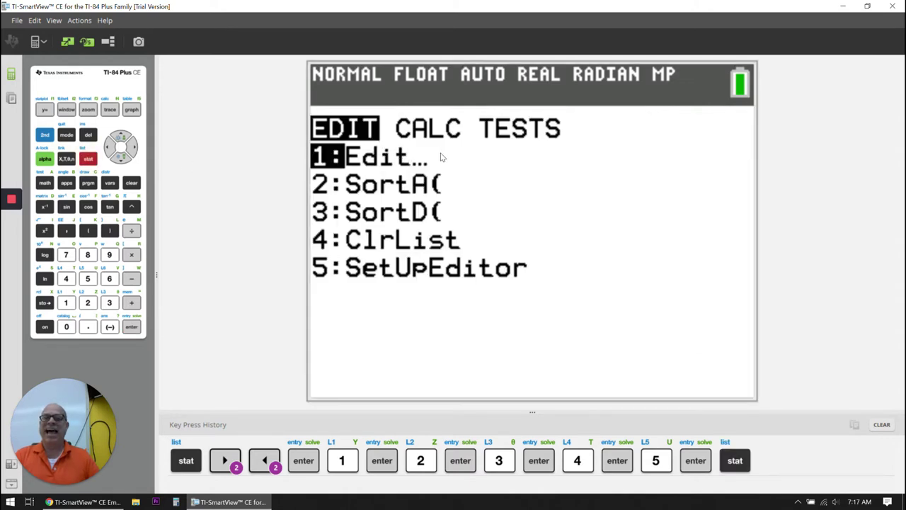
click(133, 147)
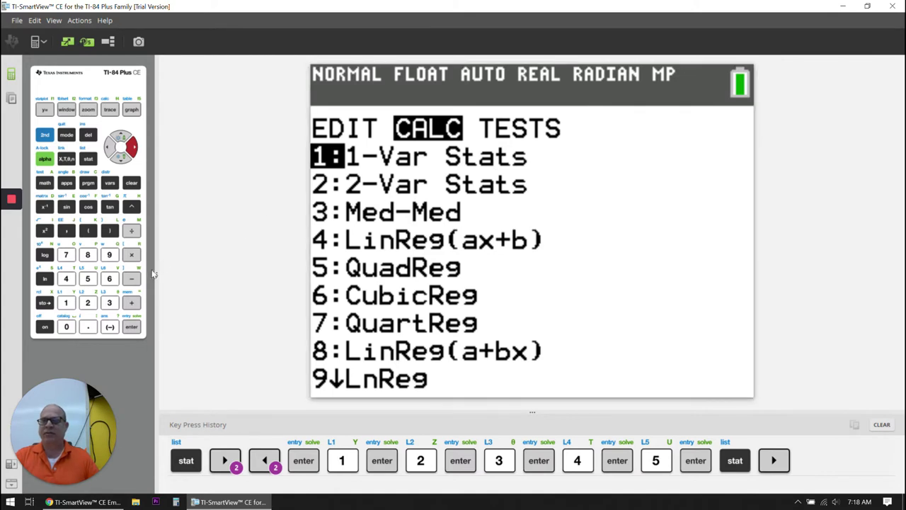
click(133, 328)
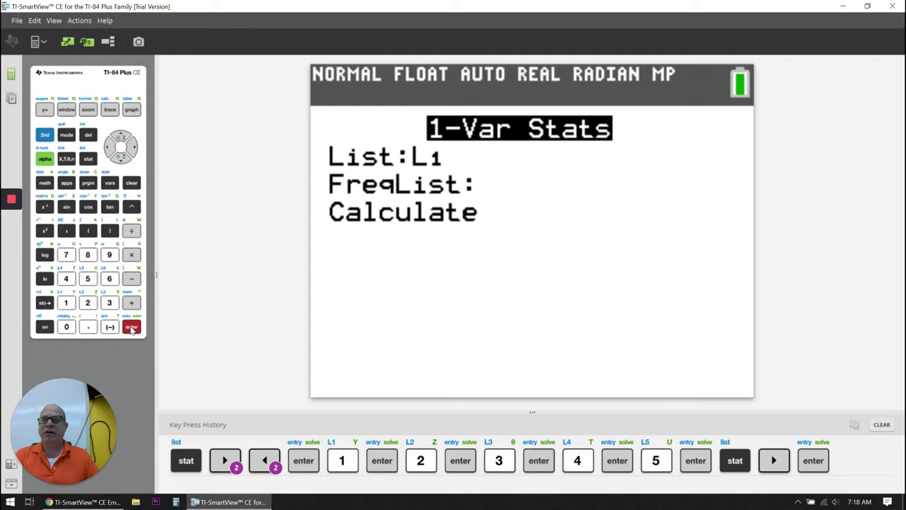
click(131, 327)
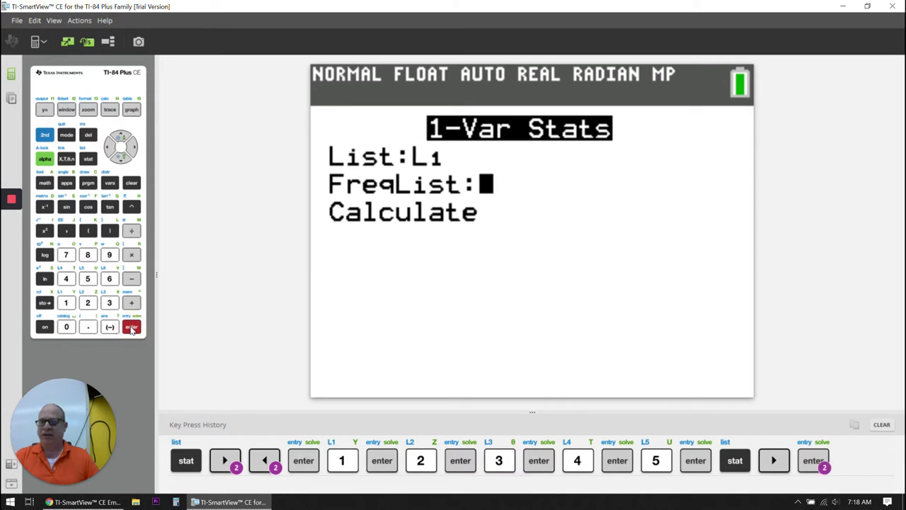
click(132, 327)
- Calculate 1-Var Stats for L1: mean 3, Sx 1.58113883, Q1 1.5, Σx²=55, minX=1
click(132, 327)
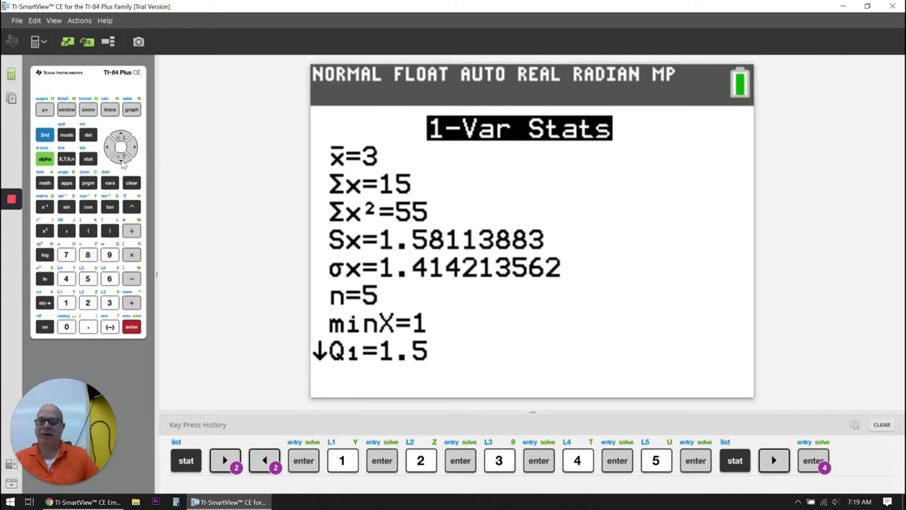
- Scroll the 1–5 results down to Med=3, Q3=4.5 and maxX=5
click(121, 160)
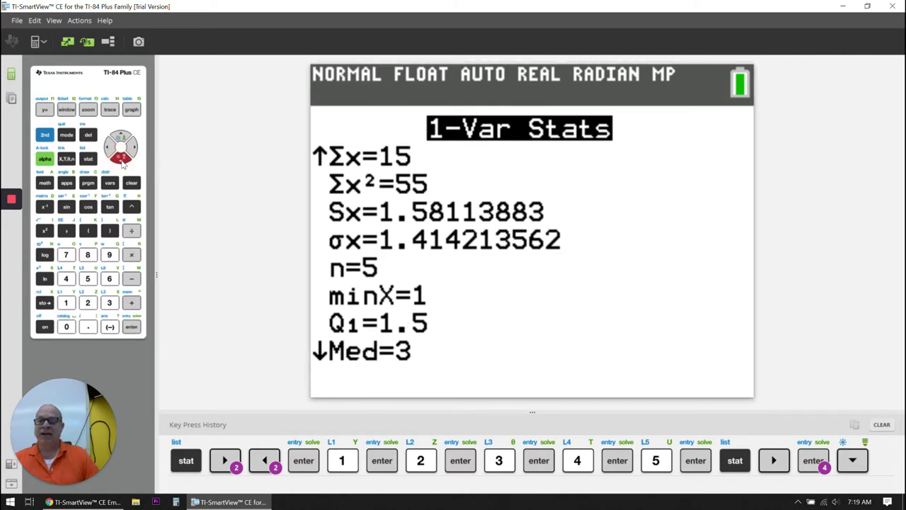
click(121, 160)
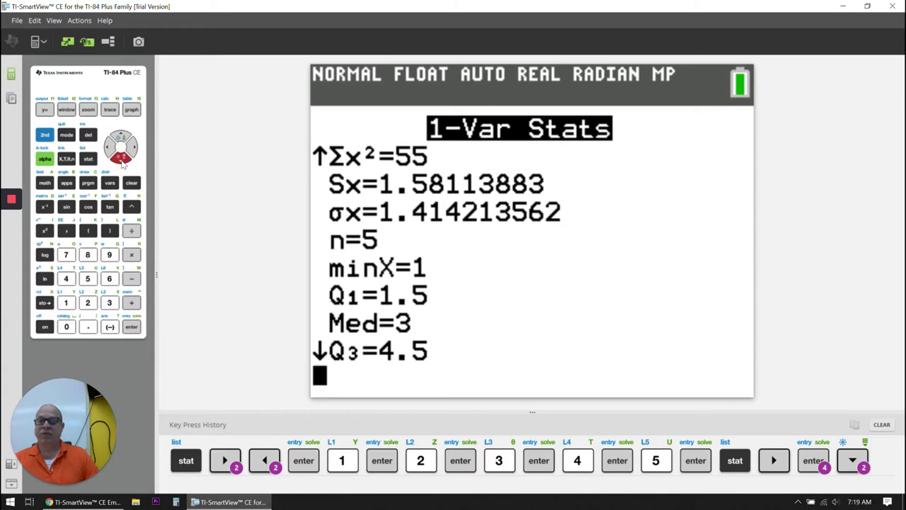
click(121, 160)
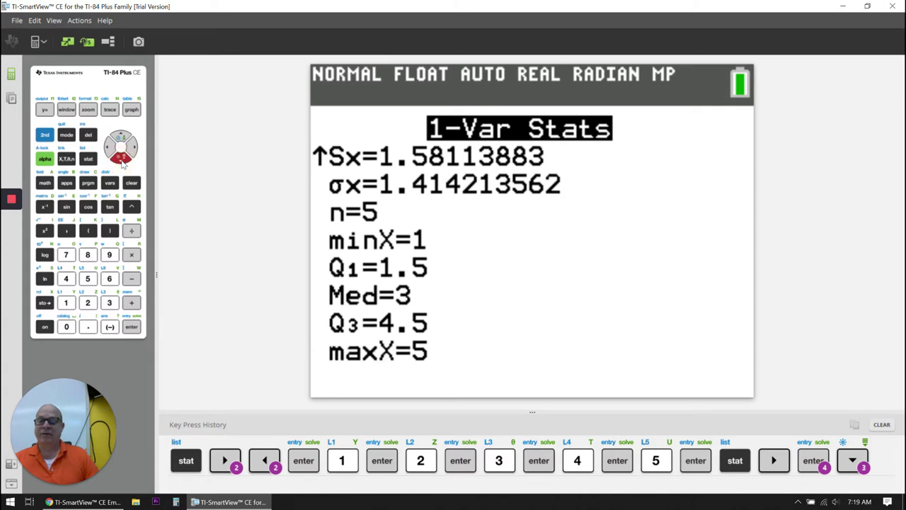
click(121, 160)
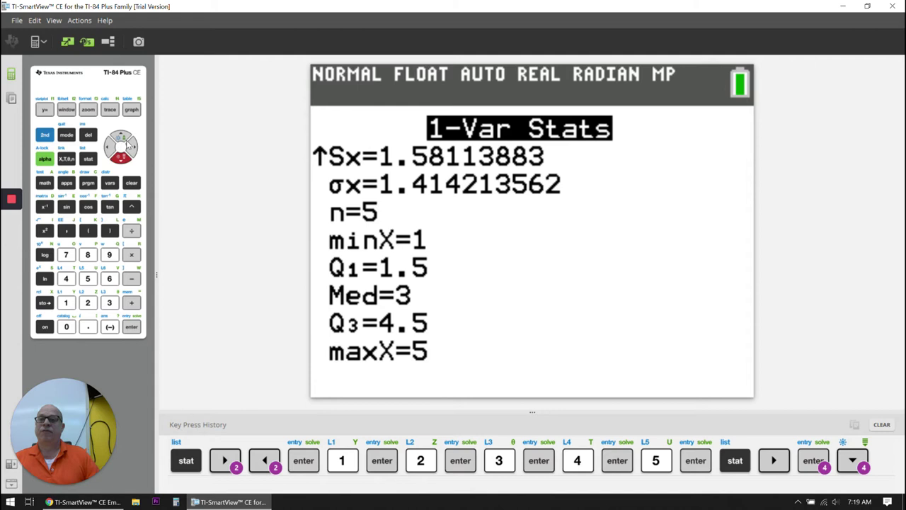
- Scroll back up to Σx and mean x̄=3, then down again to maxX=5
click(121, 137)
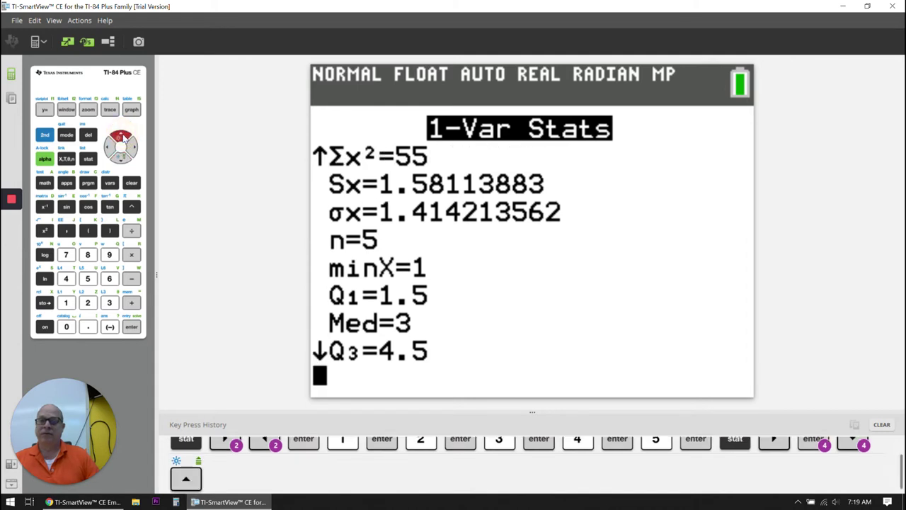
click(121, 138)
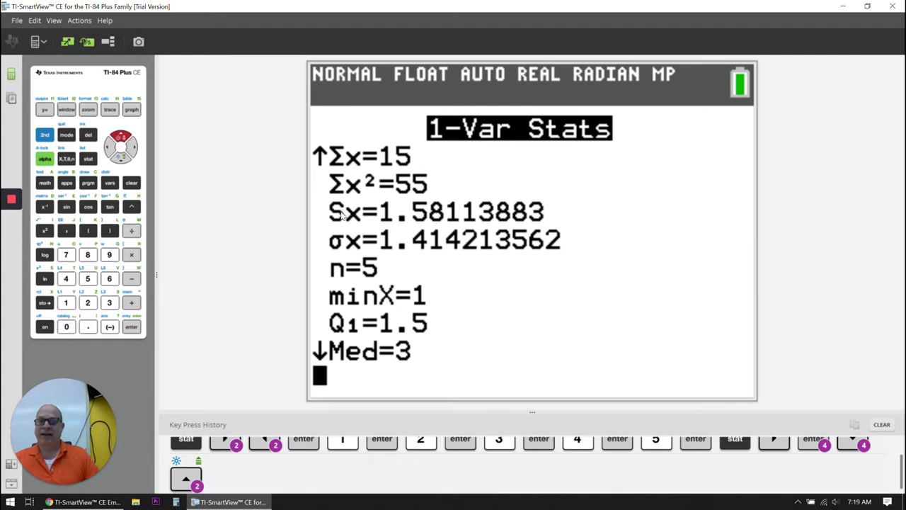
click(123, 137)
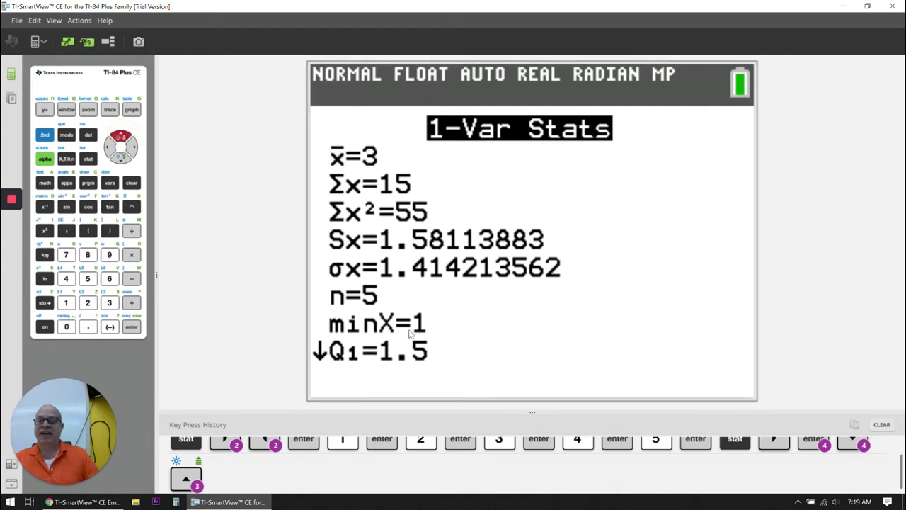
click(121, 160)
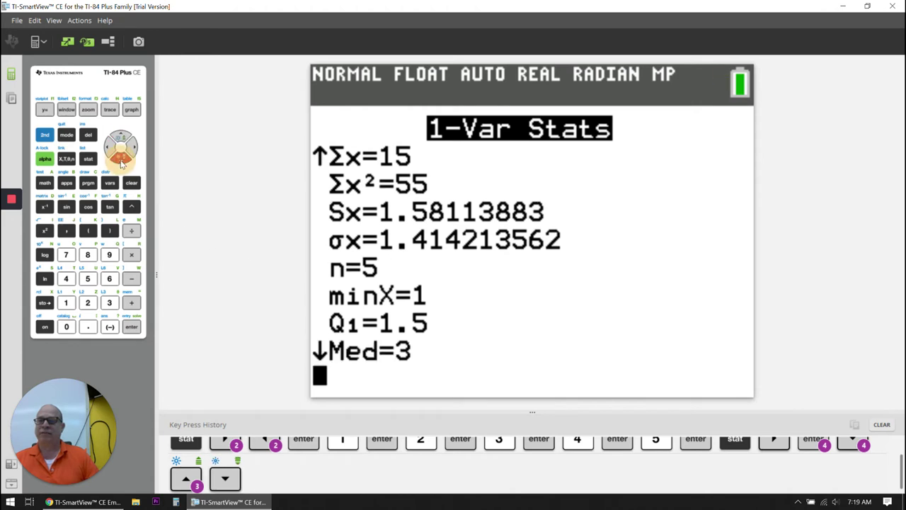
click(121, 162)
click(121, 162)
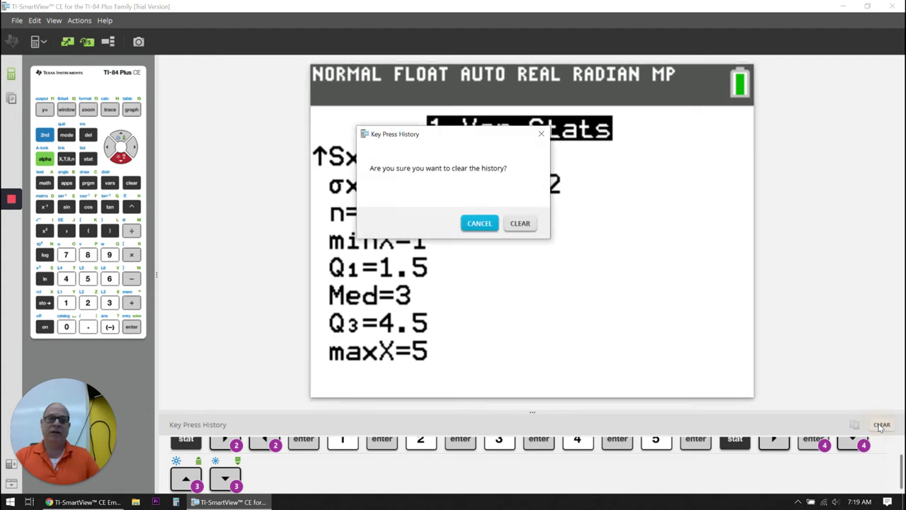
- Confirm clearing the key press history and reopen the L1 list editor
click(520, 223)
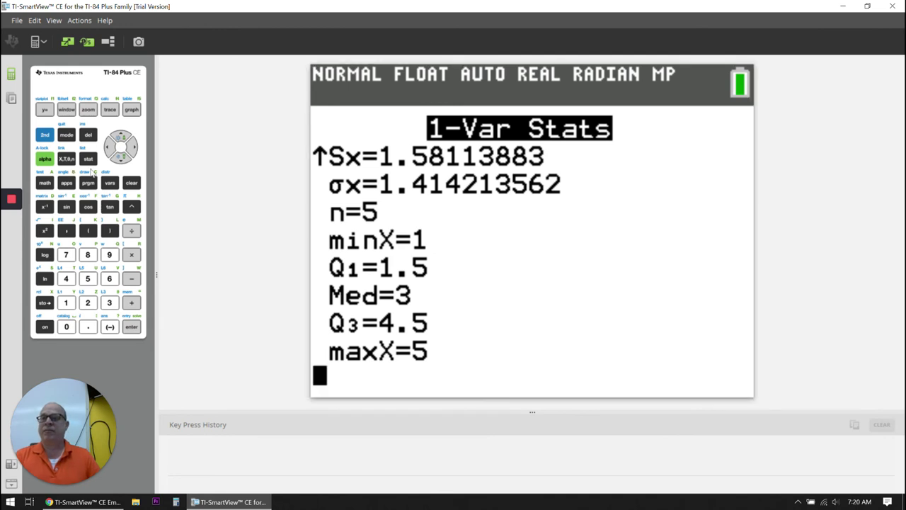
click(88, 160)
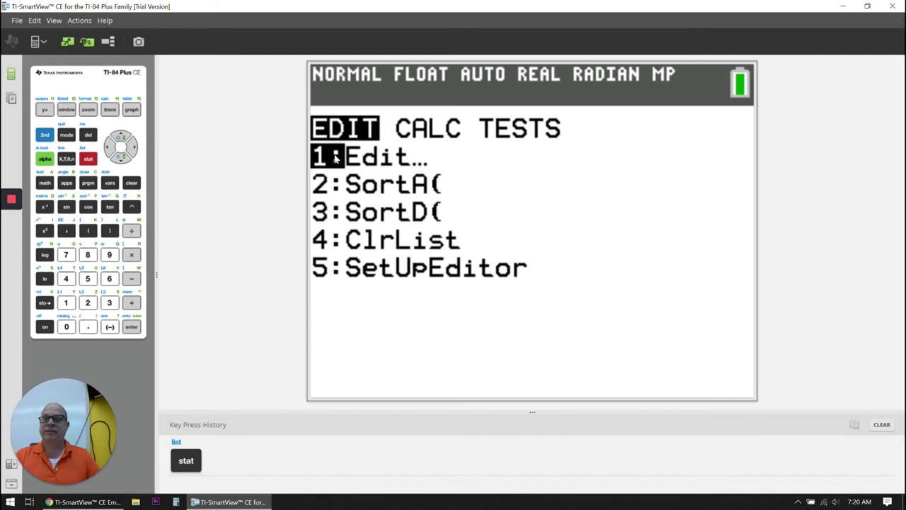
click(137, 332)
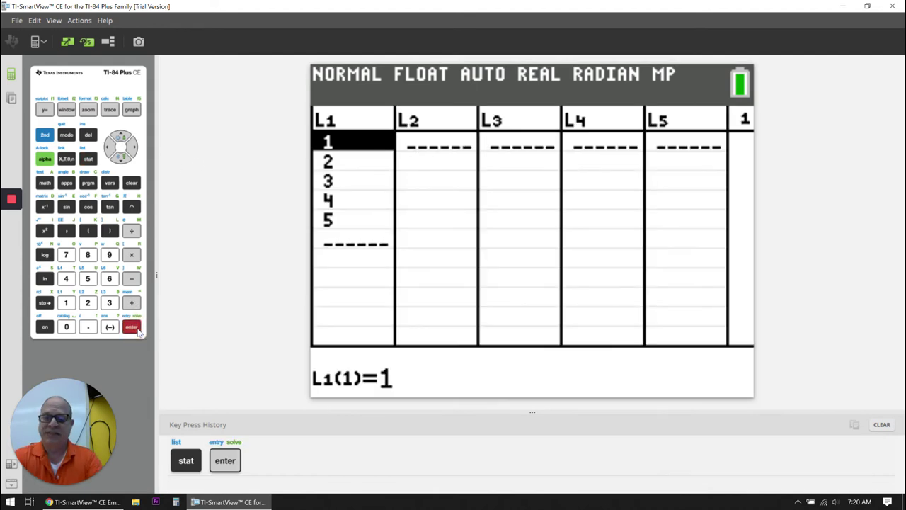
- Overwrite list L1 with the values 6, 7, 8, 9 and 10
click(109, 278)
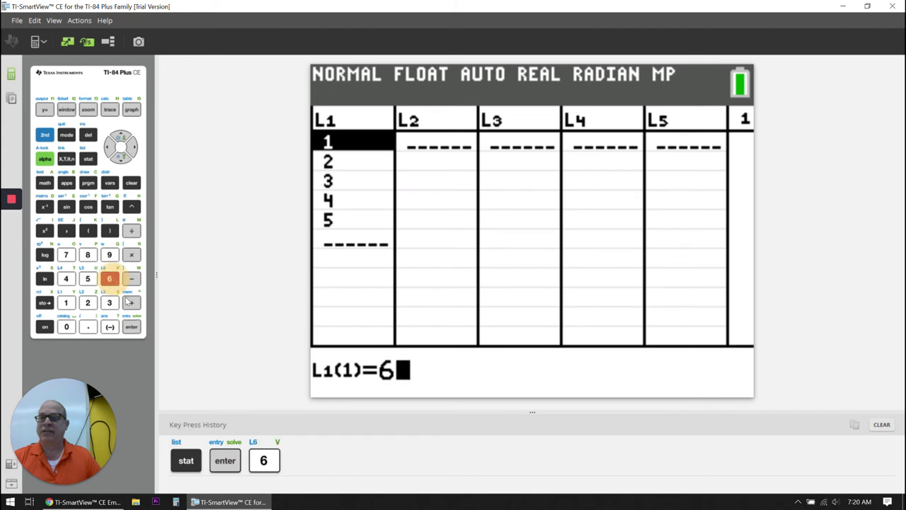
click(132, 326)
click(66, 257)
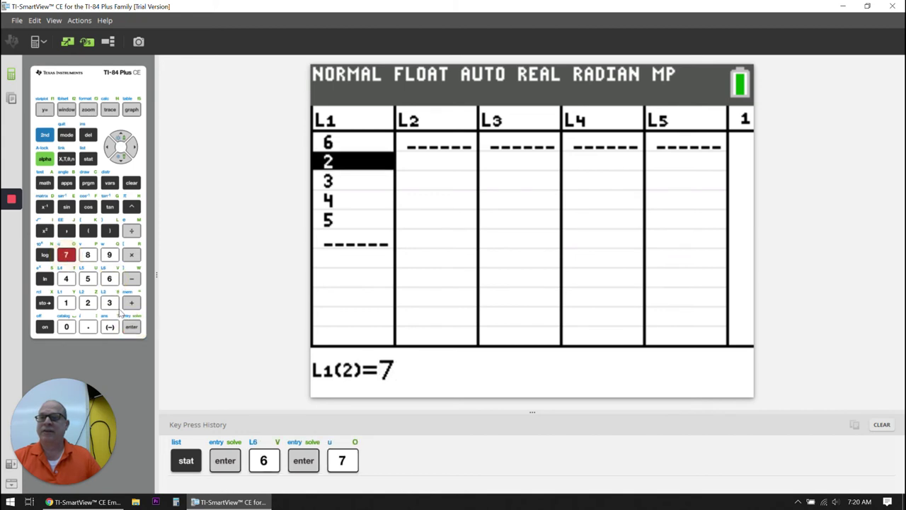
click(132, 326)
click(88, 254)
click(131, 327)
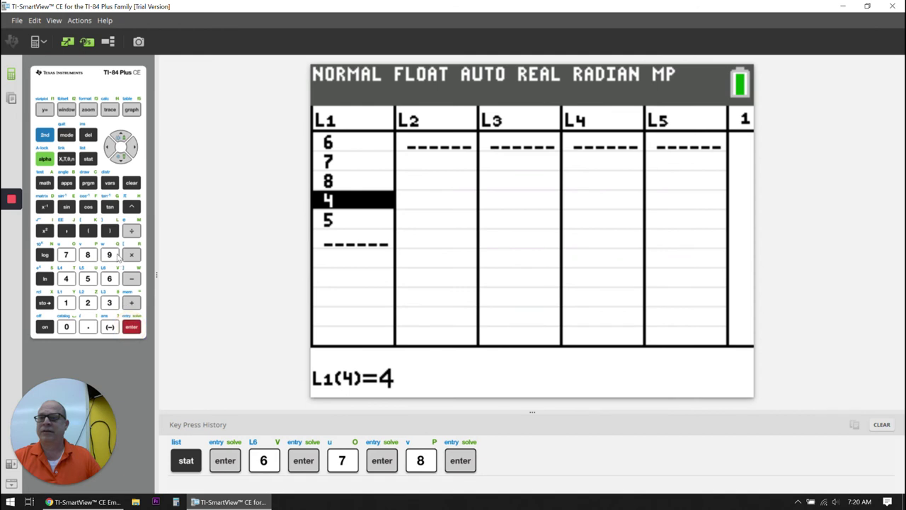
click(109, 255)
click(132, 326)
click(66, 302)
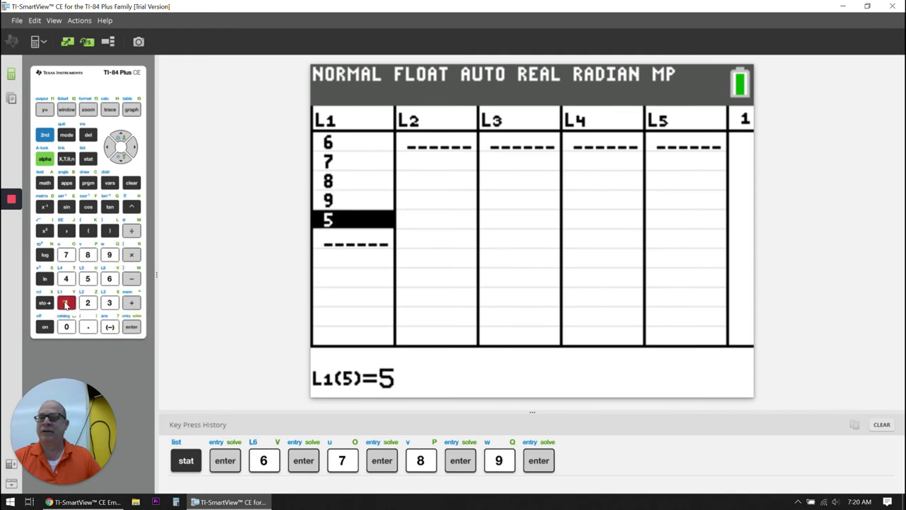
click(66, 327)
click(131, 326)
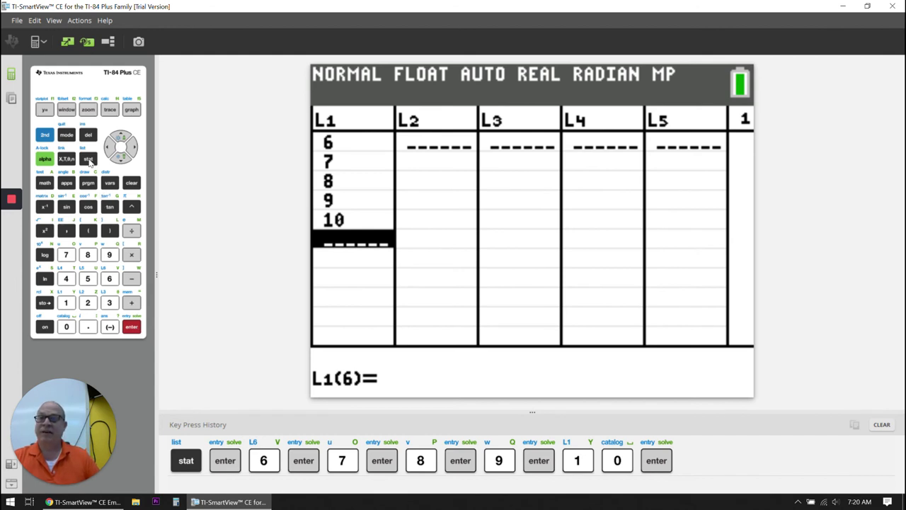
- Run 1-Var Stats on L1 with no FreqList: mean 8, Σx=40, Sx≈1.581, minX=6, Q1=6.5
click(88, 158)
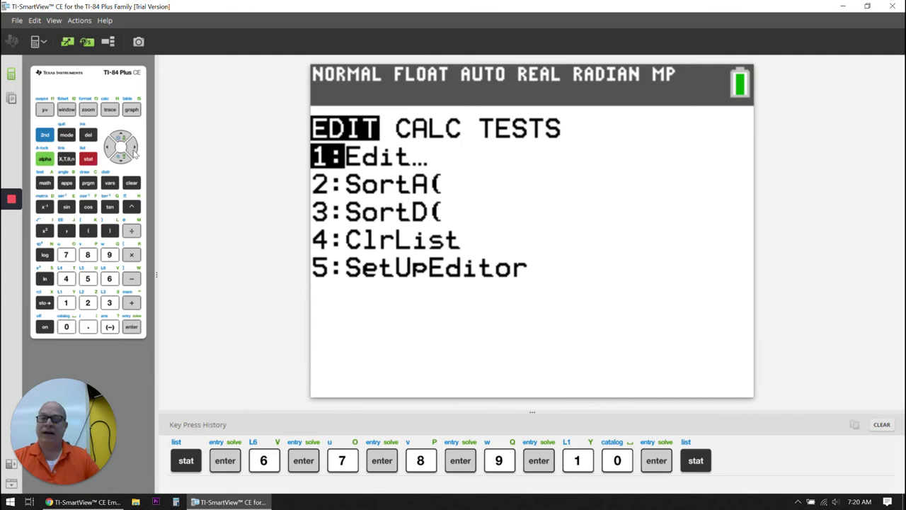
click(133, 148)
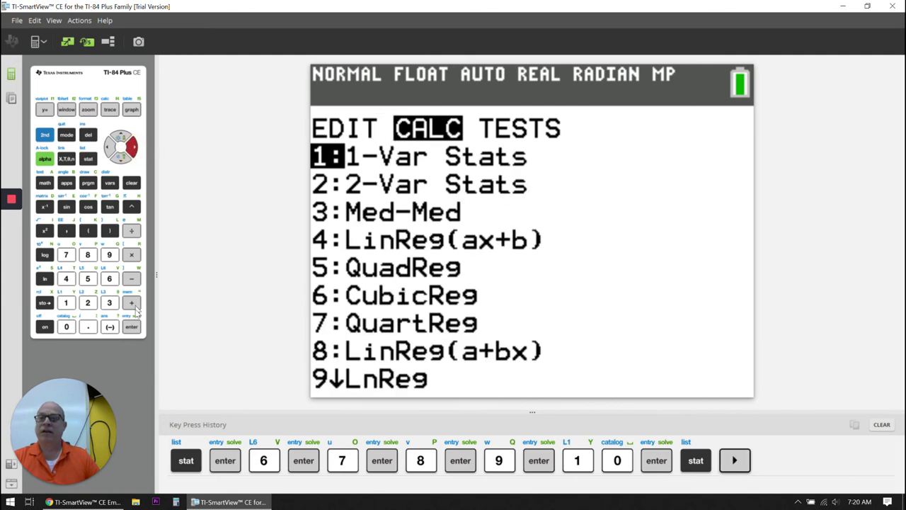
click(135, 328)
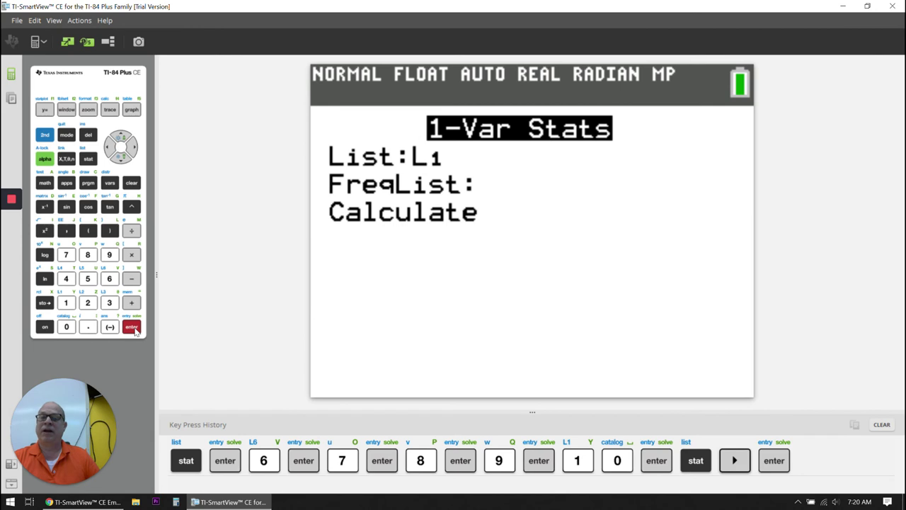
click(133, 327)
click(133, 327)
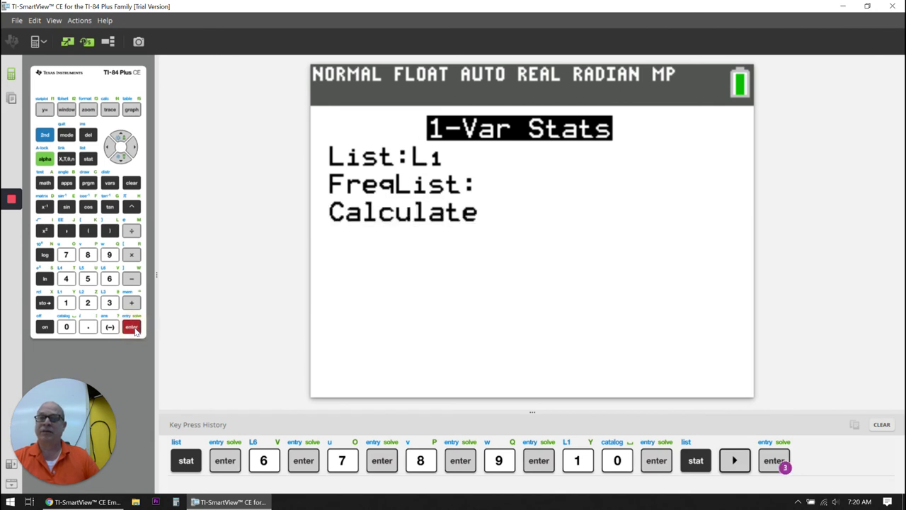
click(133, 327)
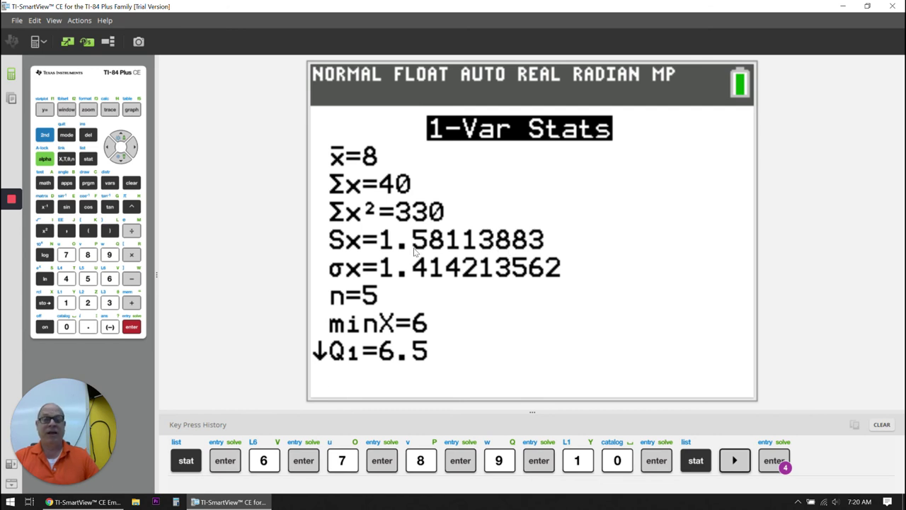
- Scroll the 6–10 results down to Med=8, Q3=9.5 and maxX=10
mouse_move(419, 240)
mouse_down()
mouse_move(550, 244)
mouse_move(458, 248)
mouse_up()
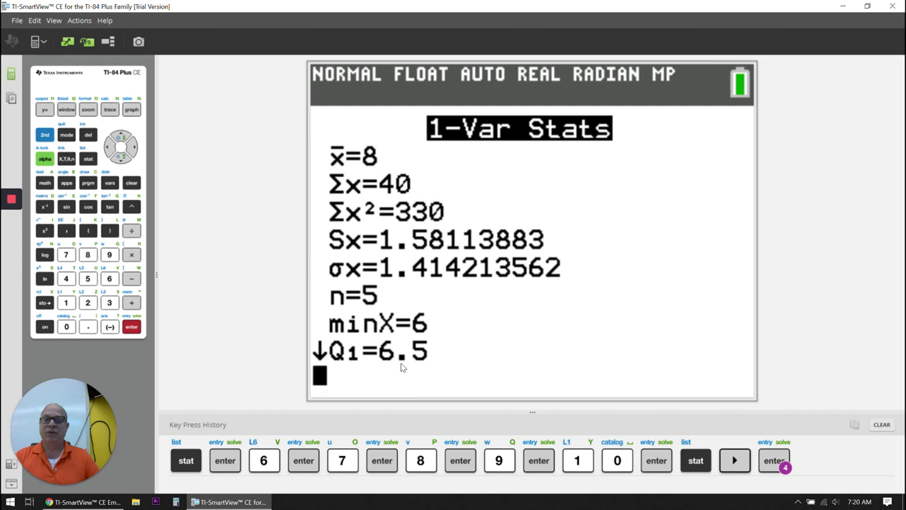
click(121, 159)
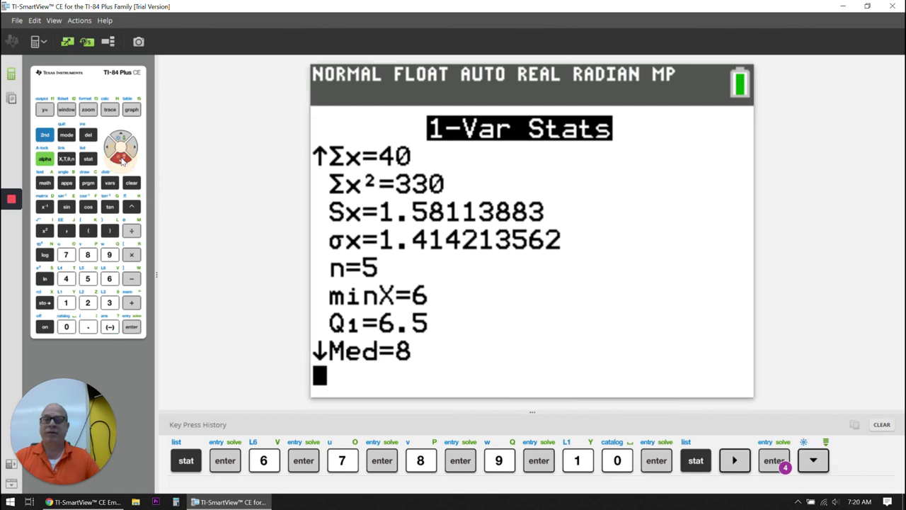
click(121, 159)
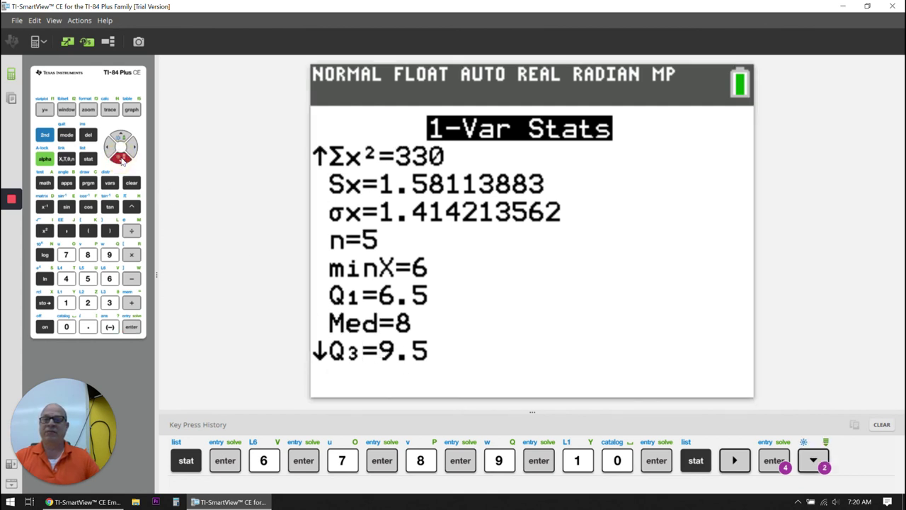
click(121, 159)
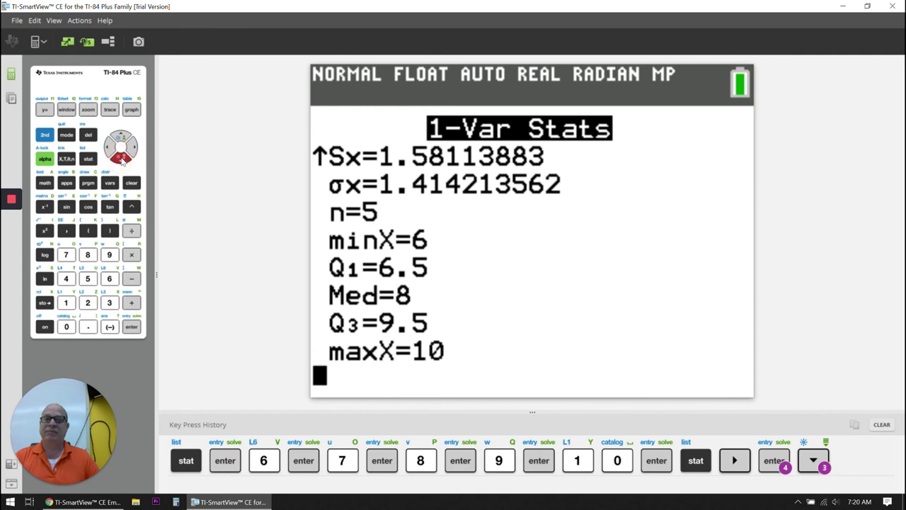